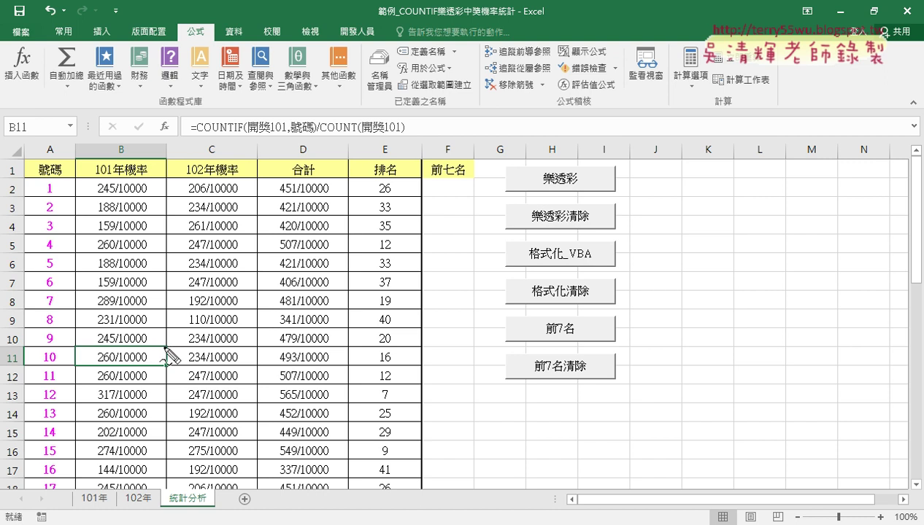
Run the 格式化_VBA macro from its sheet button so A13 (number 12, rank 7) turns yellow.
{"action": "left_click_drag", "start_coordinate": [583, 261], "coordinate": [597, 246]}
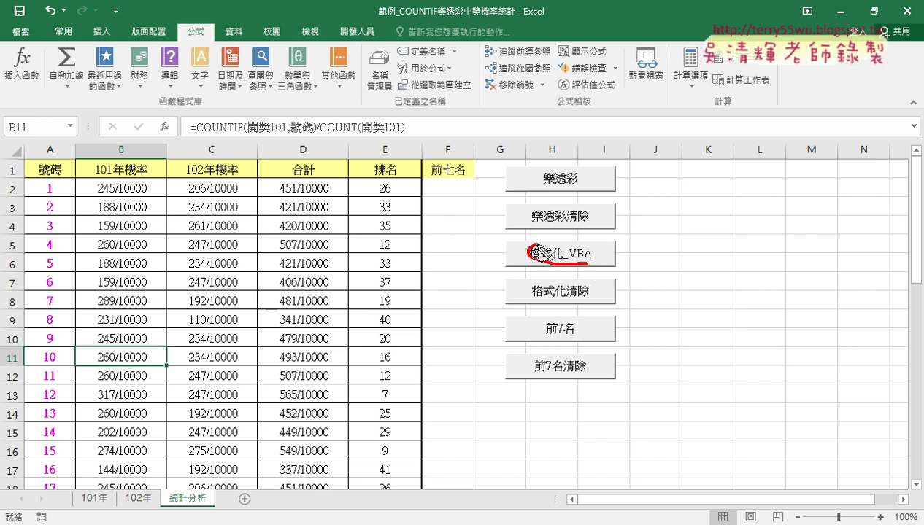
{"action": "left_click_drag", "start_coordinate": [379, 405], "coordinate": [404, 398]}
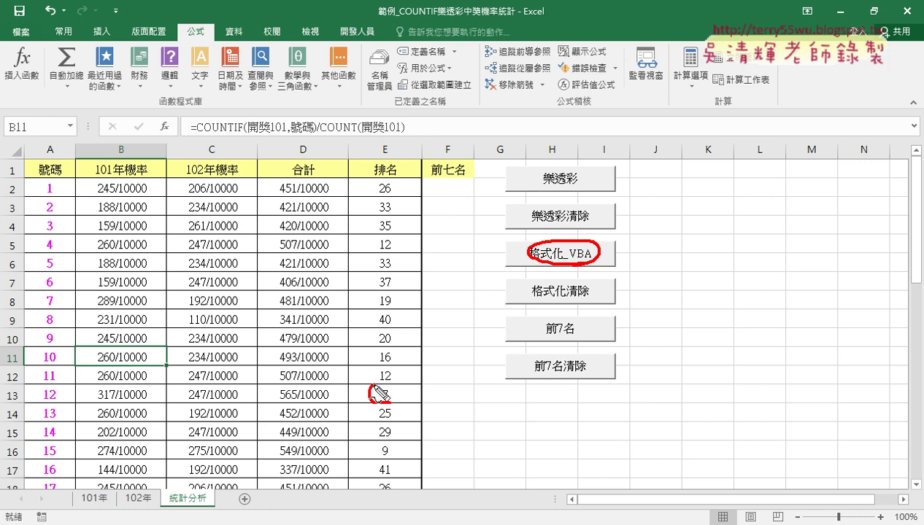
{"action": "left_click_drag", "start_coordinate": [66, 400], "coordinate": [57, 407]}
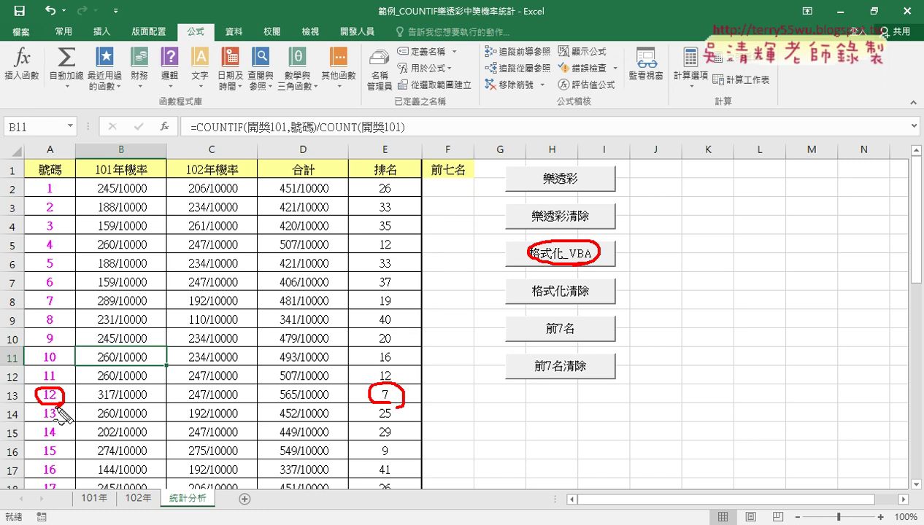
{"action": "key", "text": "Escape"}
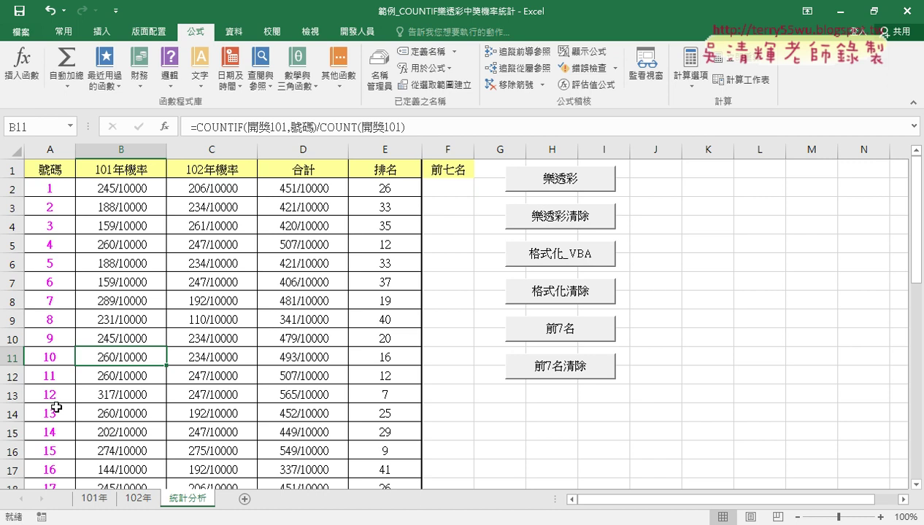
{"action": "left_click", "coordinate": [553, 262]}
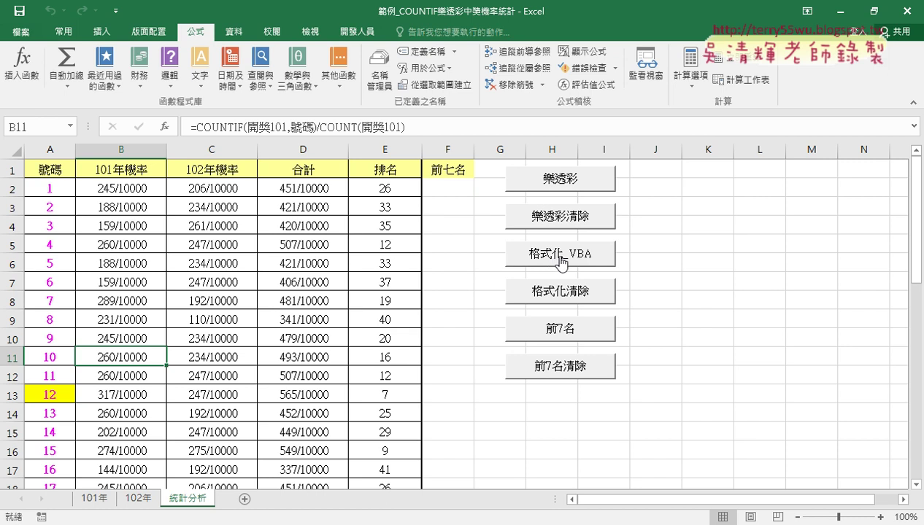
Remove column A's yellow fill with 格式化清除, then view the macro assigned to the 格式化_VBA button.
{"action": "left_click", "coordinate": [573, 295]}
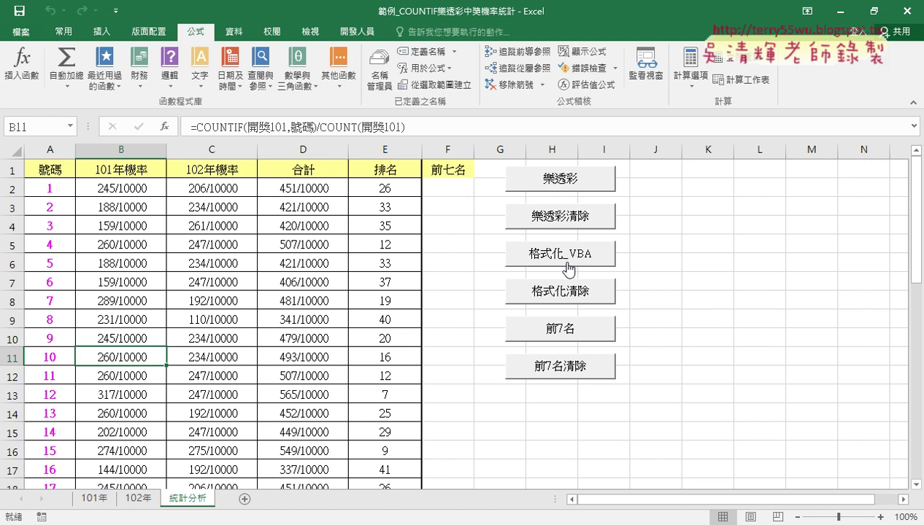
{"action": "right_click", "coordinate": [568, 269]}
{"action": "left_click", "coordinate": [598, 379]}
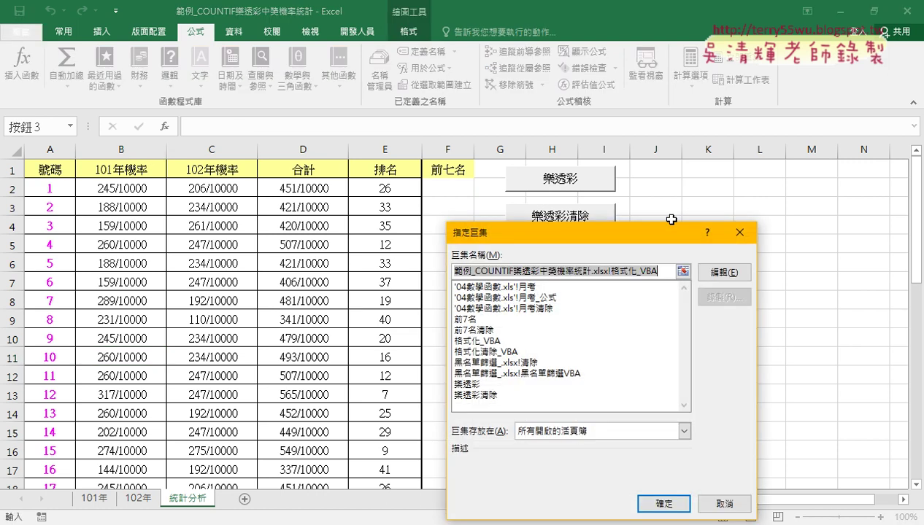
Open 格式化_VBA's code, review its Interior.Color RGB(255, 255, 0) loop, then delete the loop body.
{"action": "left_click", "coordinate": [722, 272]}
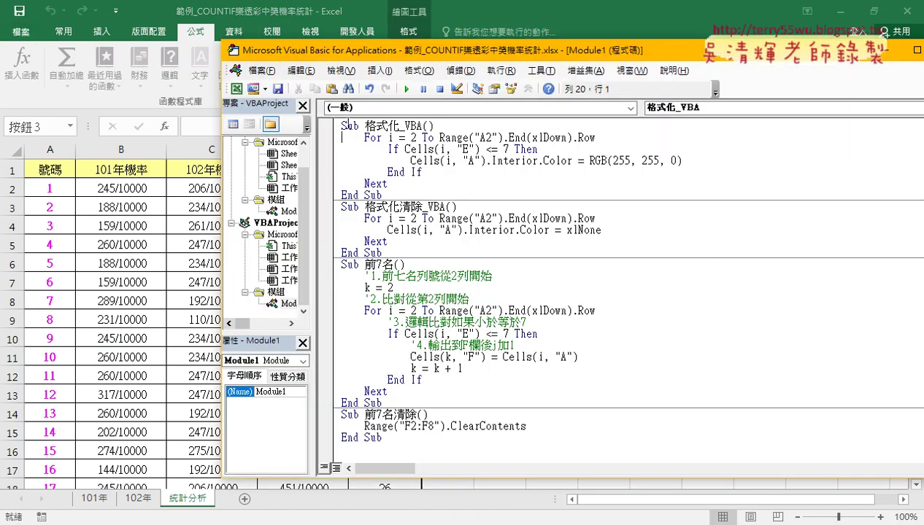
{"action": "left_click_drag", "start_coordinate": [387, 184], "coordinate": [346, 143]}
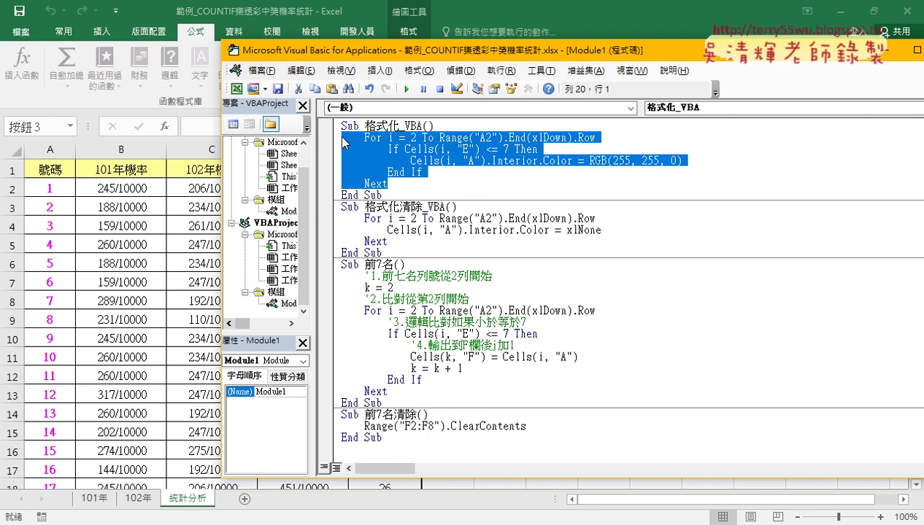
{"action": "left_click", "coordinate": [400, 172]}
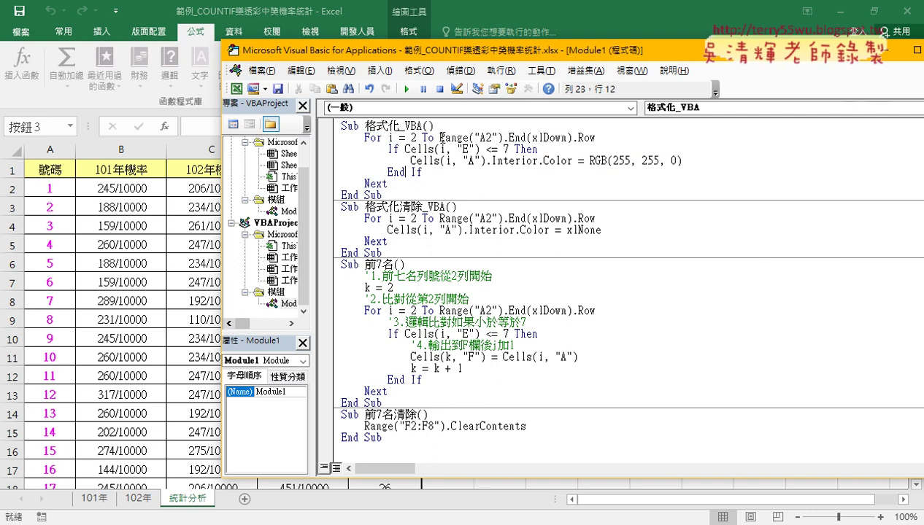
{"action": "left_click", "coordinate": [372, 184]}
{"action": "mouse_move", "coordinate": [411, 161]}
{"action": "left_mouse_down"}
{"action": "mouse_move", "coordinate": [540, 160]}
{"action": "mouse_move", "coordinate": [491, 160]}
{"action": "left_mouse_up"}
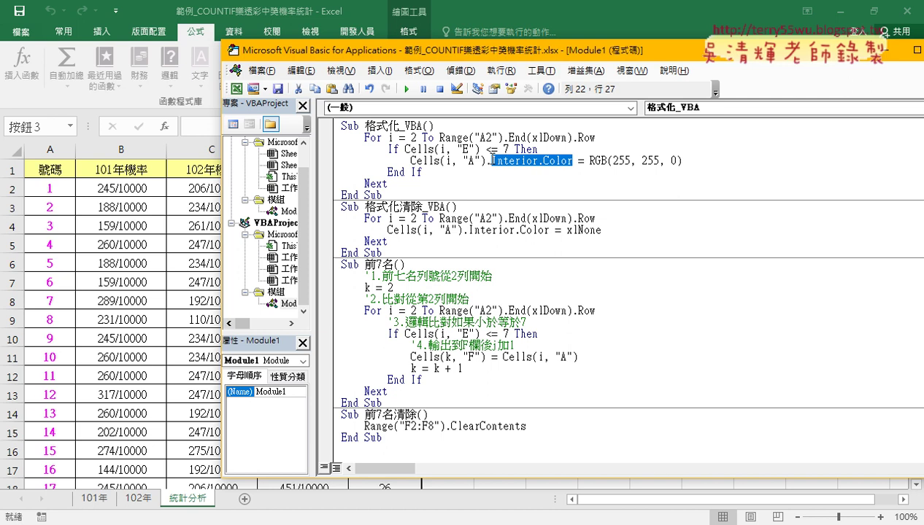
{"action": "left_click_drag", "start_coordinate": [589, 161], "coordinate": [704, 158]}
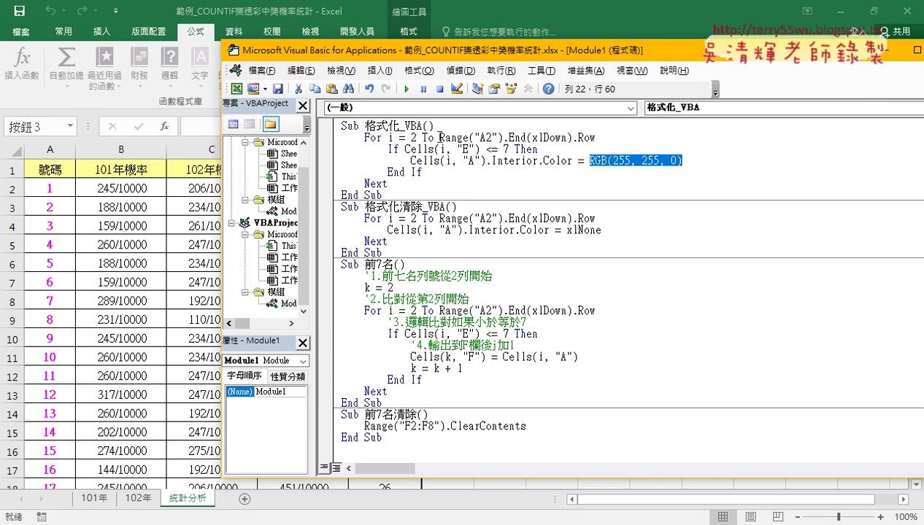
{"action": "left_click_drag", "start_coordinate": [439, 137], "coordinate": [440, 186]}
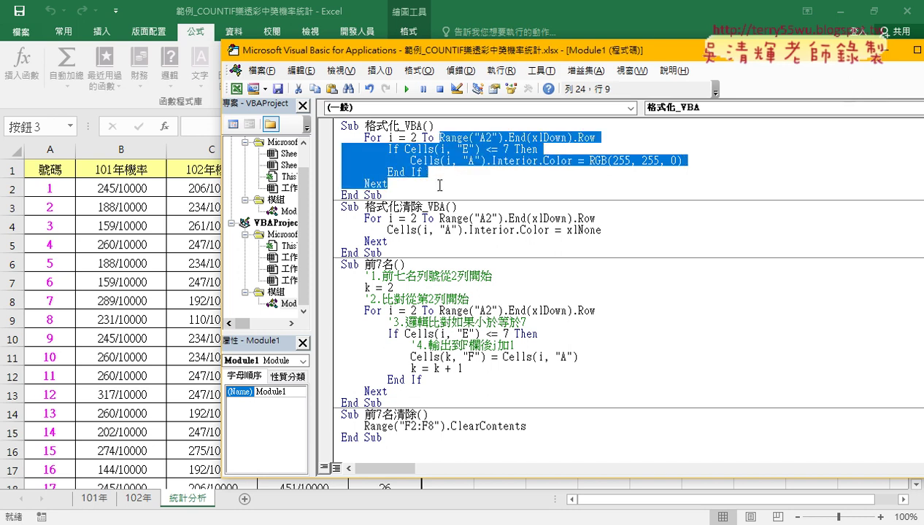
{"action": "key", "text": "Delete"}
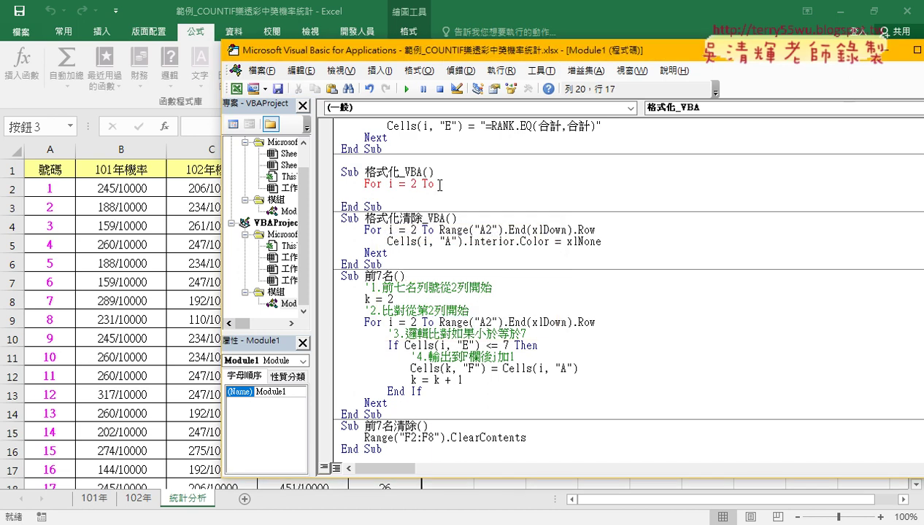
Rewrite the loop header as For i = 2 To 43, add Next, and indent an empty body line.
{"action": "key", "text": "Return"}
{"action": "key", "text": "Up"}
{"action": "key", "text": "End"}
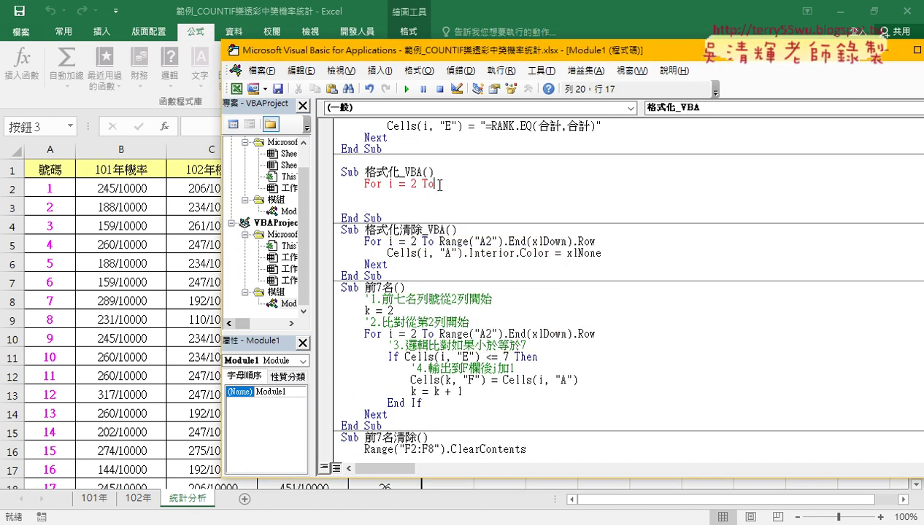
{"action": "type", "text": " 4"}
{"action": "type", "text": "3"}
{"action": "key", "text": "Return"}
{"action": "key", "text": "Return"}
{"action": "key", "text": "Delete"}
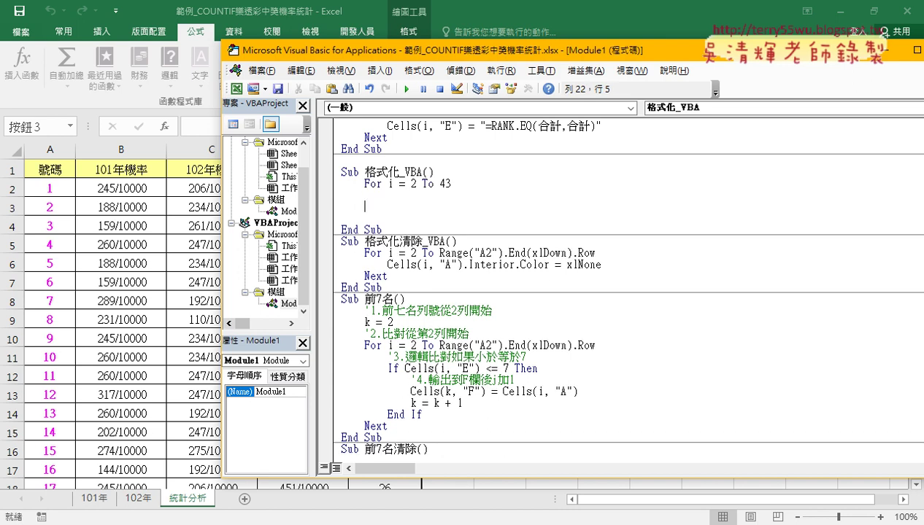
{"action": "key", "text": "Delete"}
{"action": "type", "text": "ne"}
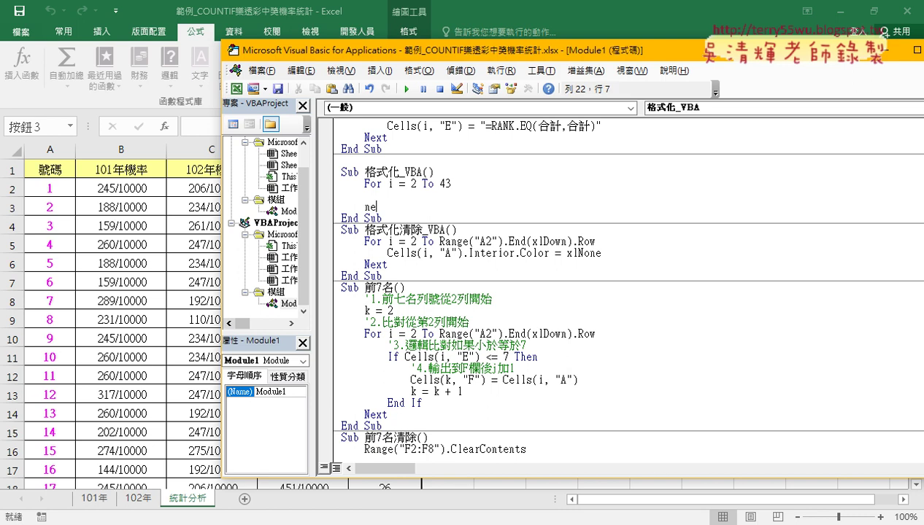
{"action": "type", "text": "xt"}
{"action": "key", "text": "Up"}
{"action": "key", "text": "Tab"}
Add an If Cells(i, "E") <= 7 Then … End If block inside the loop.
{"action": "left_click_drag", "start_coordinate": [358, 63], "coordinate": [561, 72]}
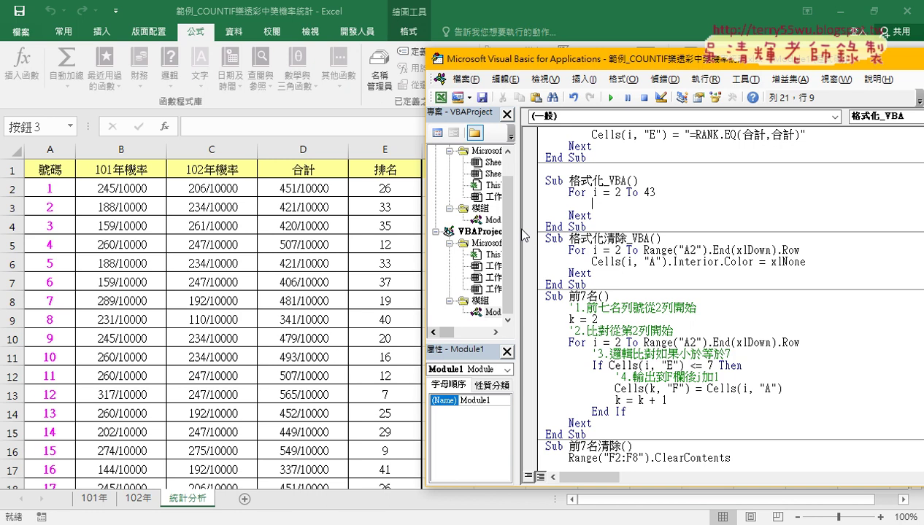
{"action": "left_click_drag", "start_coordinate": [494, 227], "coordinate": [469, 228]}
{"action": "type", "text": "i"}
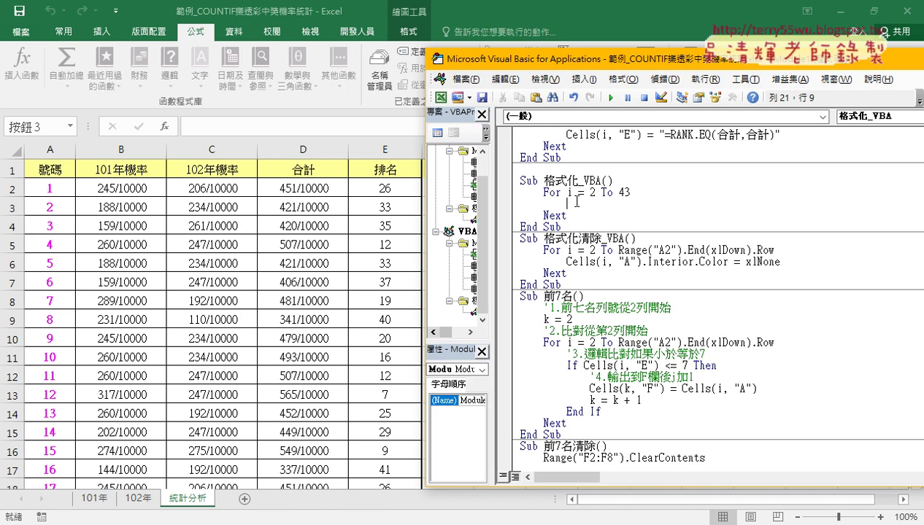
{"action": "type", "text": "f "}
{"action": "type", "text": "c"}
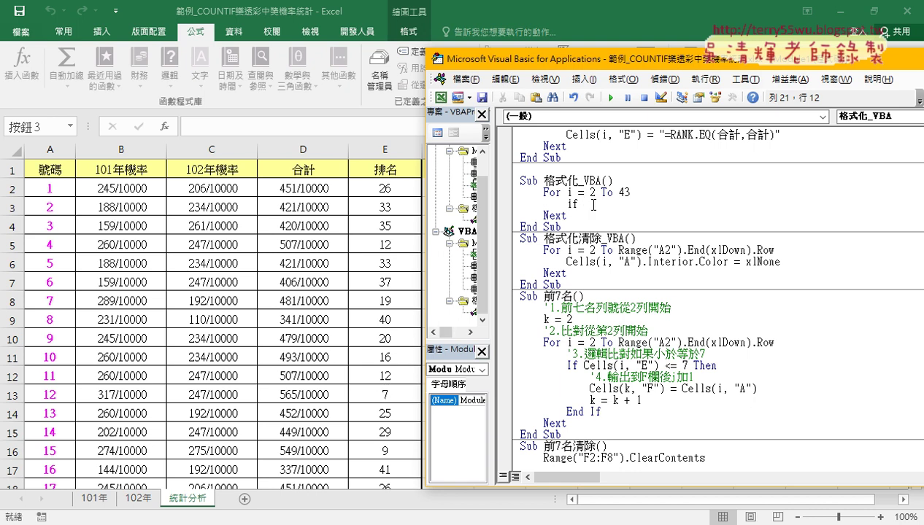
{"action": "type", "text": "ell"}
{"action": "type", "text": "s(i"}
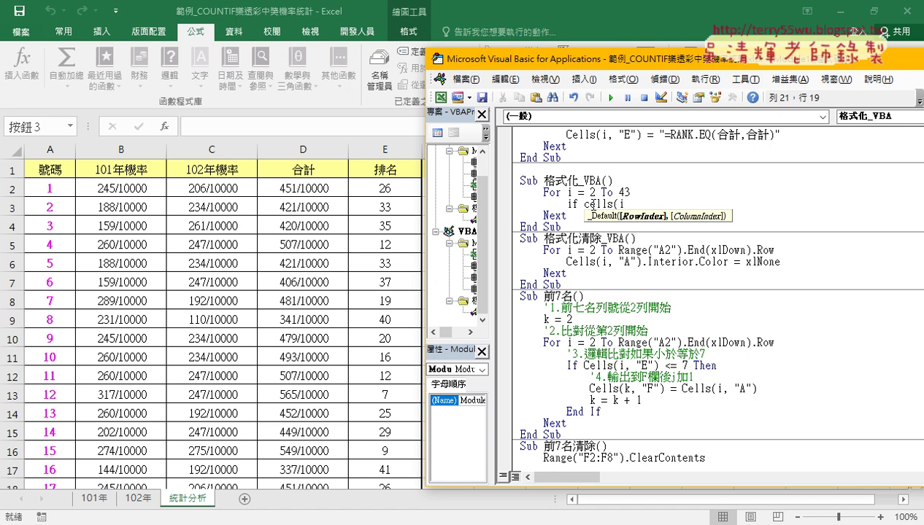
{"action": "type", "text": ",\"E"}
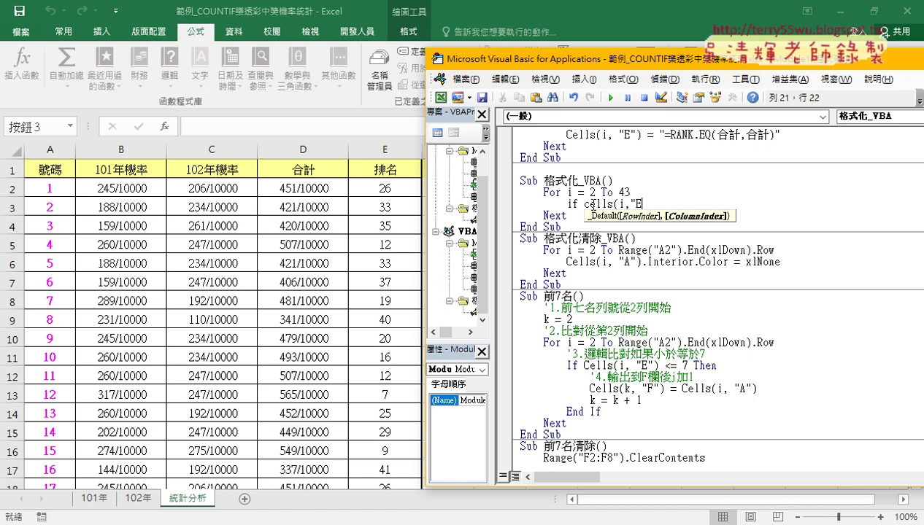
{"action": "type", "text": "\")"}
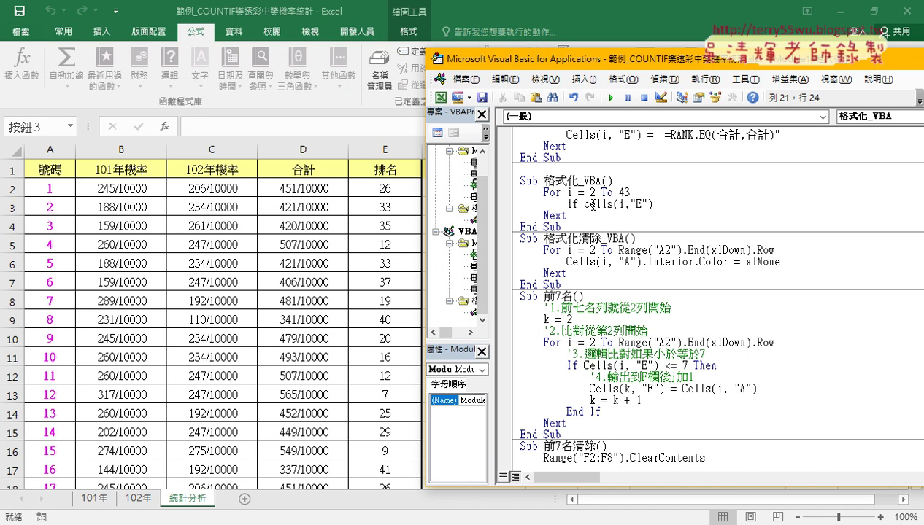
{"action": "type", "text": "<="}
{"action": "type", "text": "7"}
{"action": "type", "text": "th"}
{"action": "type", "text": "en"}
{"action": "key", "text": "Return"}
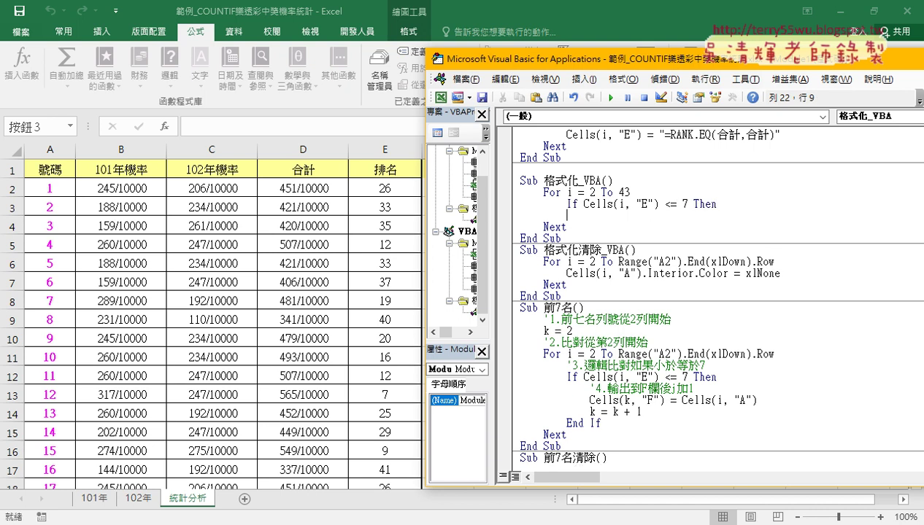
{"action": "key", "text": "Return"}
{"action": "type", "text": "en"}
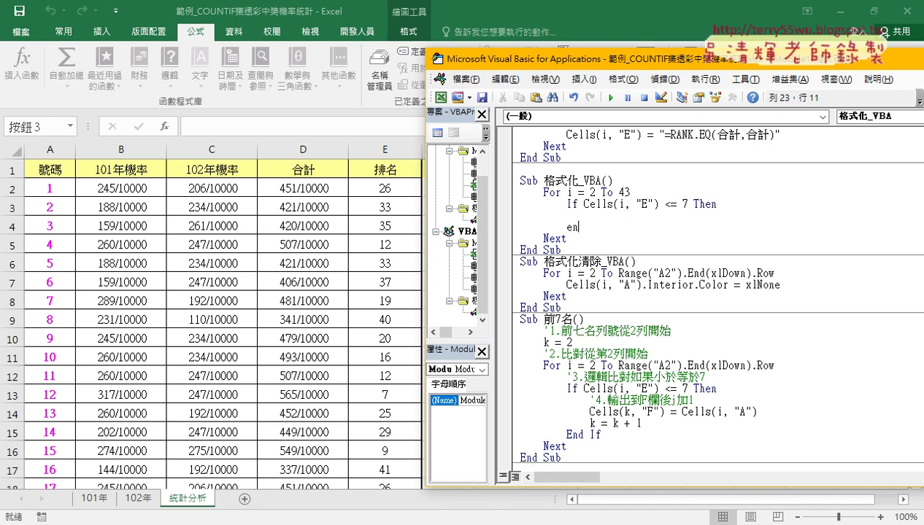
{"action": "type", "text": "d if"}
{"action": "key", "text": "Up"}
Fill the If block with Cells(i, "E").Interior.Color = RGB(255, 255, 0).
{"action": "left_click_drag", "start_coordinate": [584, 205], "coordinate": [658, 205]}
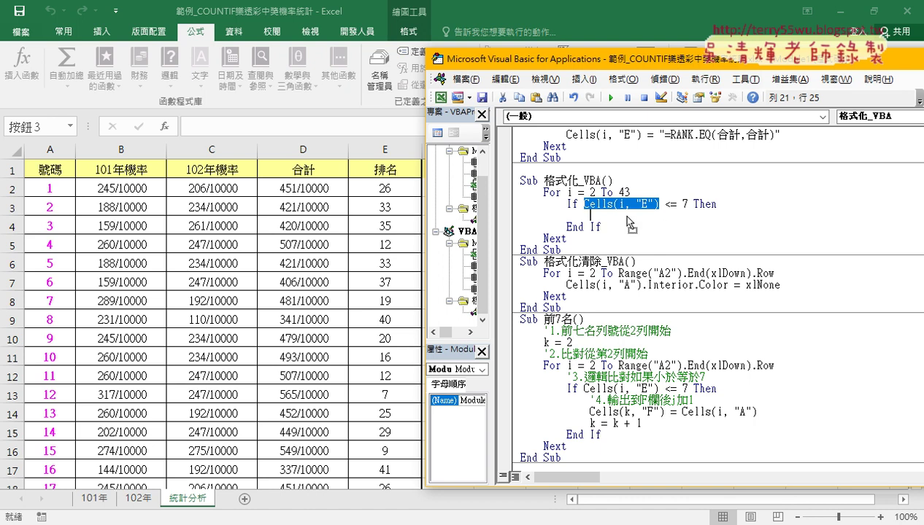
{"action": "left_click_drag", "start_coordinate": [628, 226], "coordinate": [590, 215]}
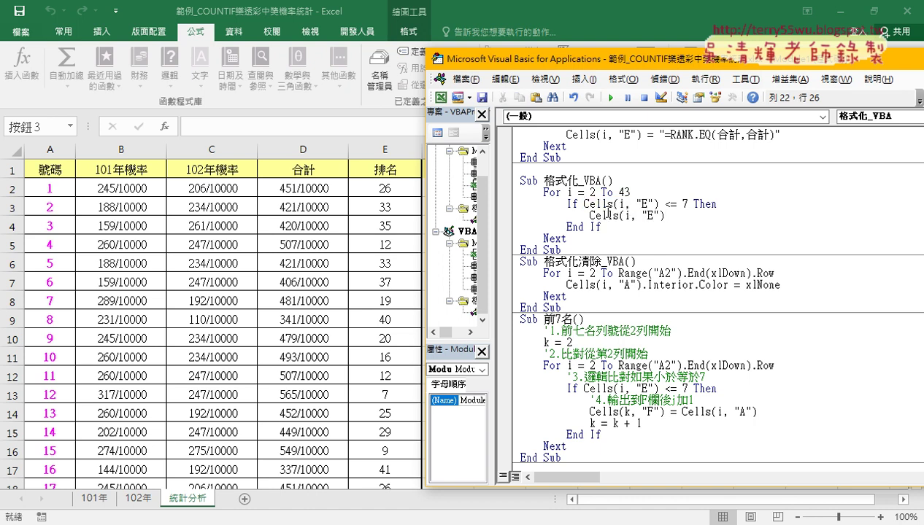
{"action": "double_click", "coordinate": [654, 216]}
{"action": "type", "text": "A"}
{"action": "left_click_drag", "start_coordinate": [665, 216], "coordinate": [619, 216]}
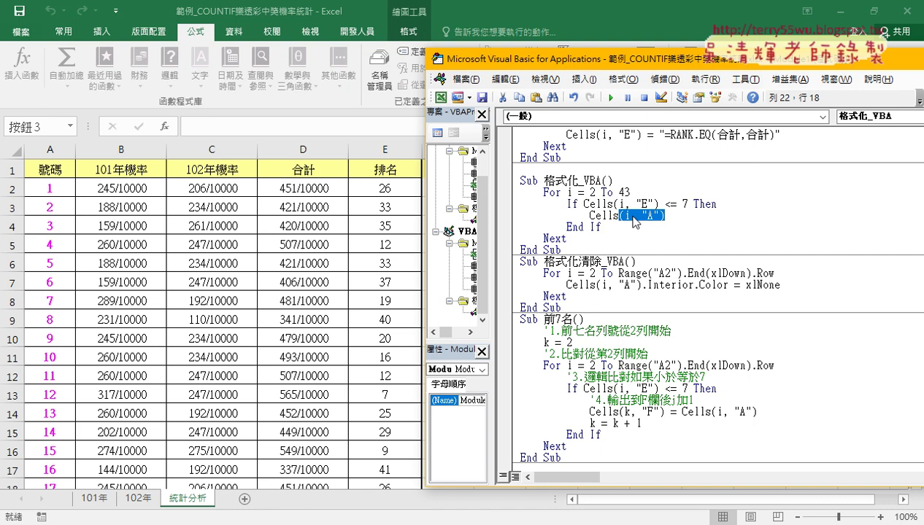
{"action": "key", "text": "BackSpace"}
{"action": "type", "text": "."}
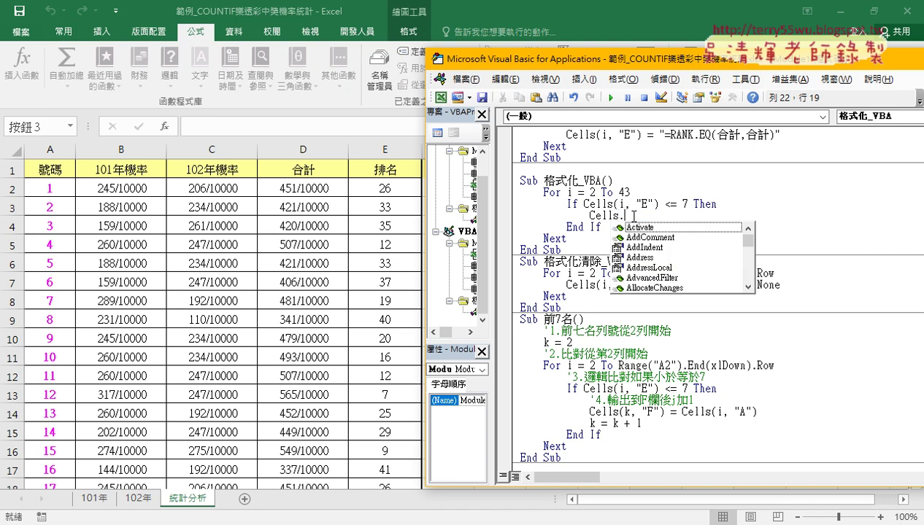
{"action": "type", "text": "i"}
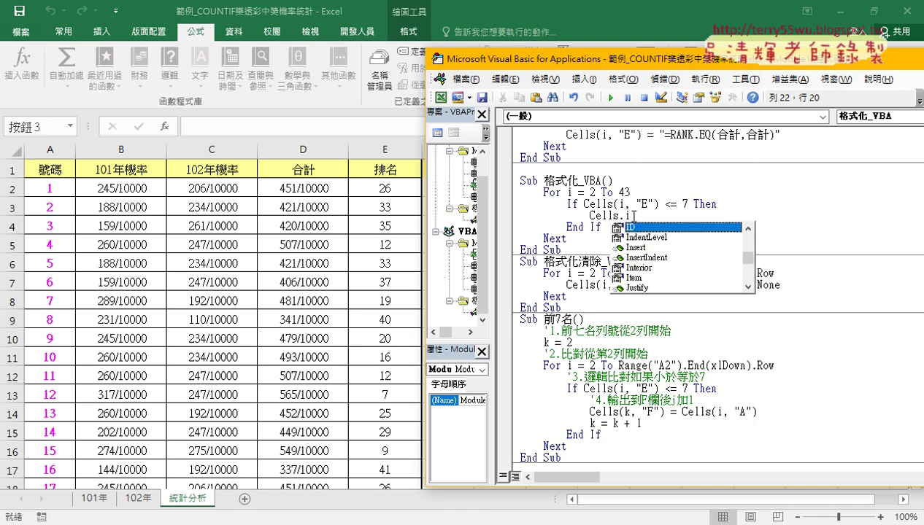
{"action": "key", "text": "Down"}
{"action": "key", "text": "Down"}
{"action": "key", "text": "Down"}
{"action": "key", "text": "Down"}
{"action": "key", "text": "Tab"}
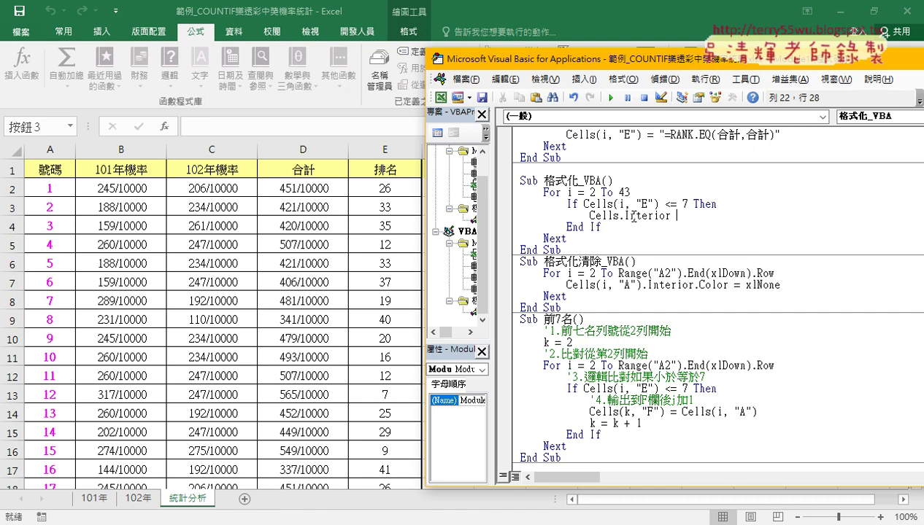
{"action": "type", "text": ".co"}
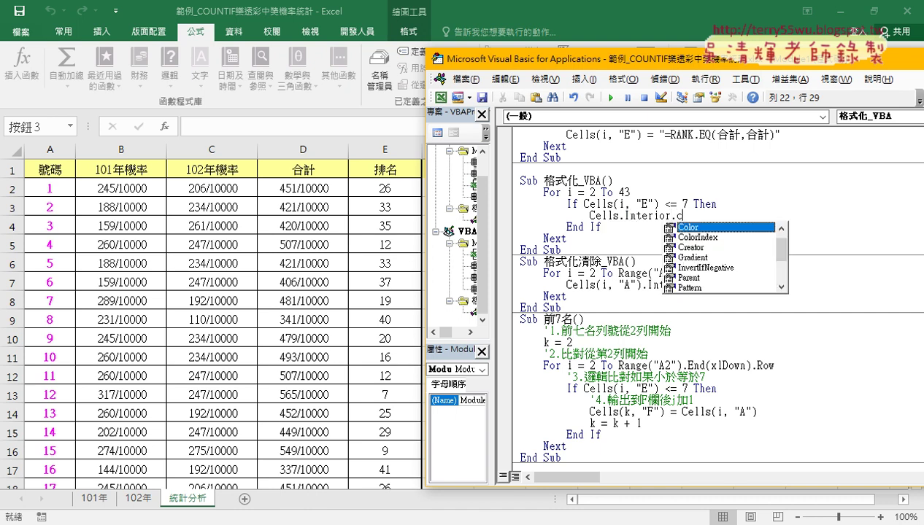
{"action": "key", "text": "space"}
{"action": "type", "text": "="}
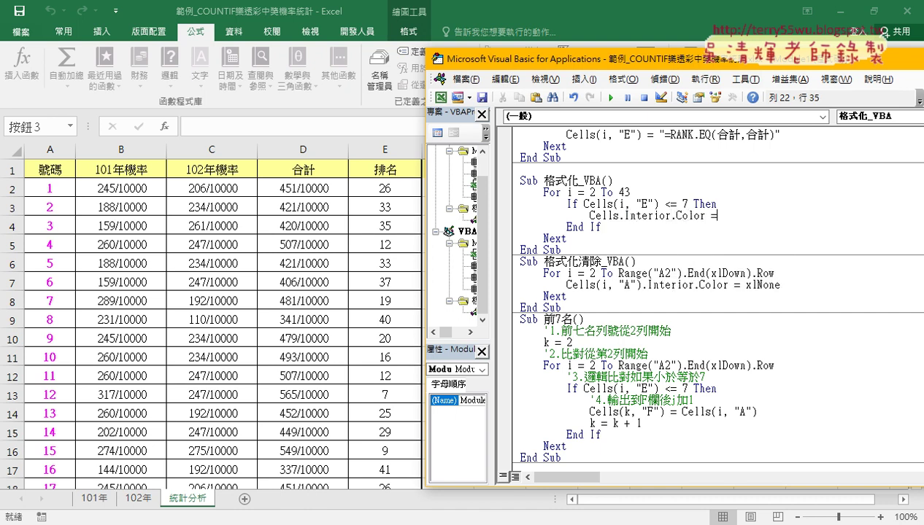
{"action": "type", "text": "rgb("}
{"action": "type", "text": "255"}
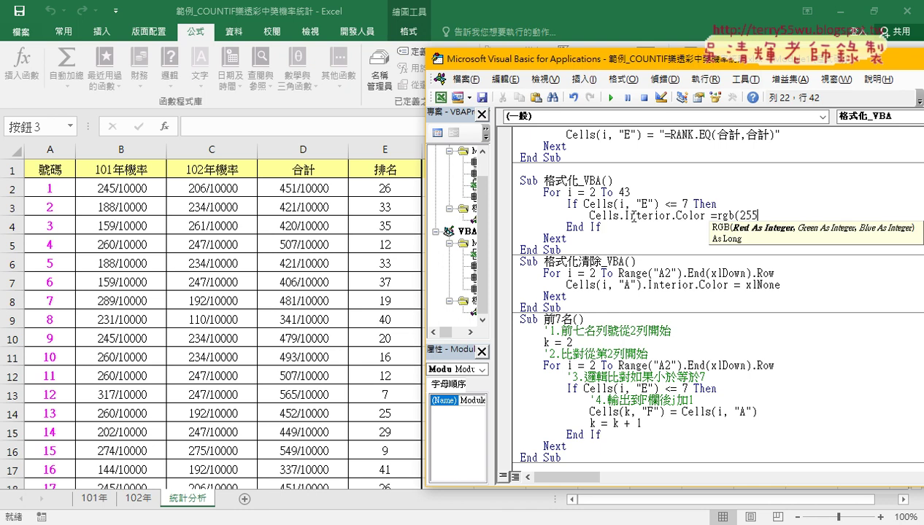
{"action": "type", "text": ",255"}
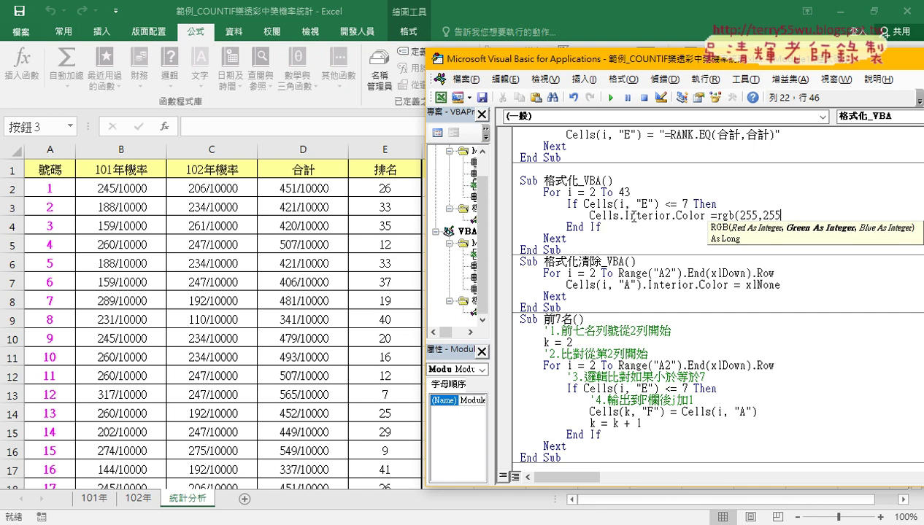
{"action": "type", "text": ",0"}
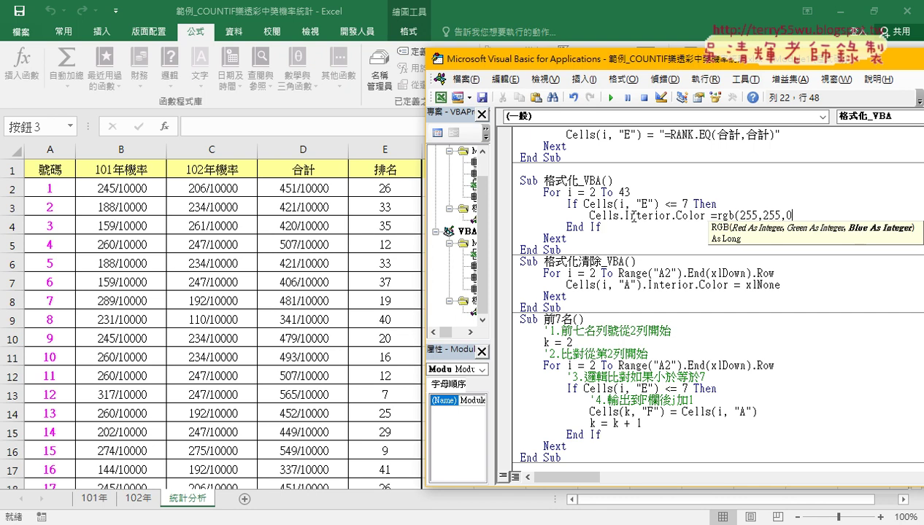
{"action": "type", "text": ")"}
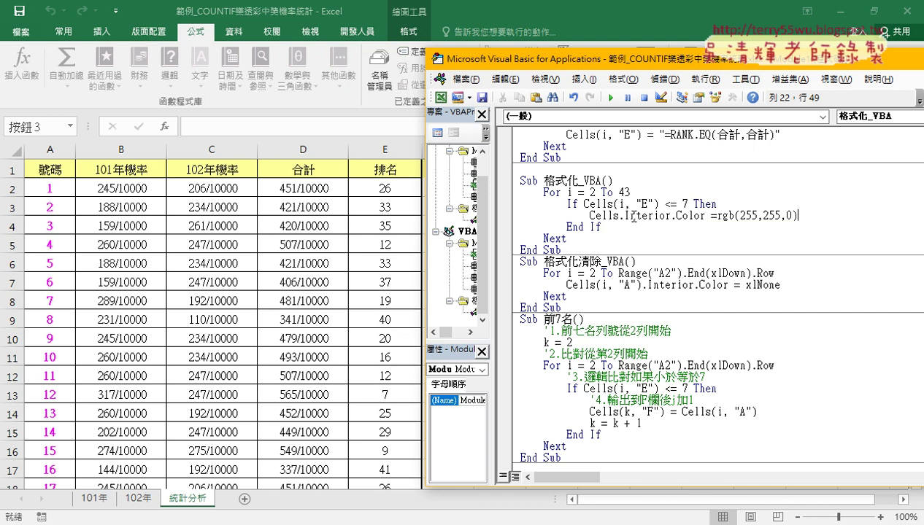
{"action": "mouse_move", "coordinate": [659, 204]}
{"action": "left_mouse_down"}
{"action": "mouse_move", "coordinate": [613, 204]}
{"action": "mouse_move", "coordinate": [620, 215]}
{"action": "left_mouse_up"}
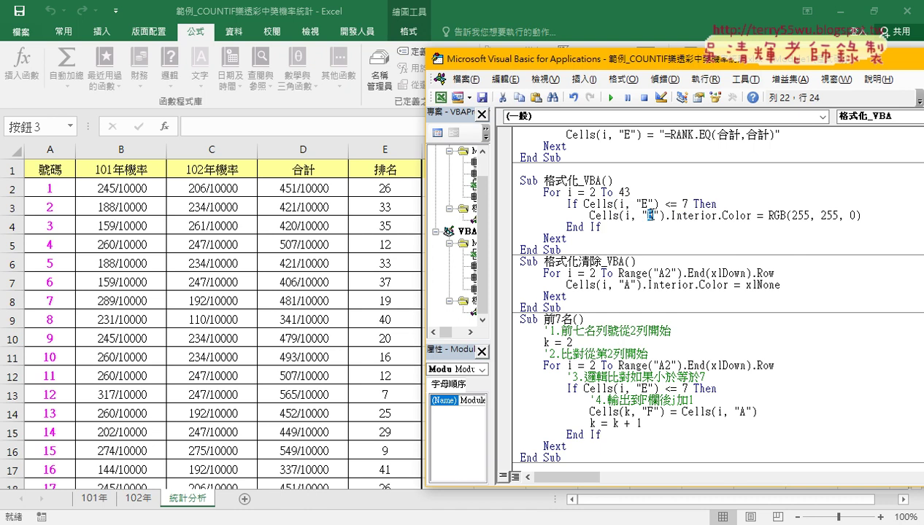
Change the fill line's column to "A", then review the 2-to-43 loop and rank ≤ 7 condition.
{"action": "type", "text": "A"}
{"action": "left_click", "coordinate": [664, 260]}
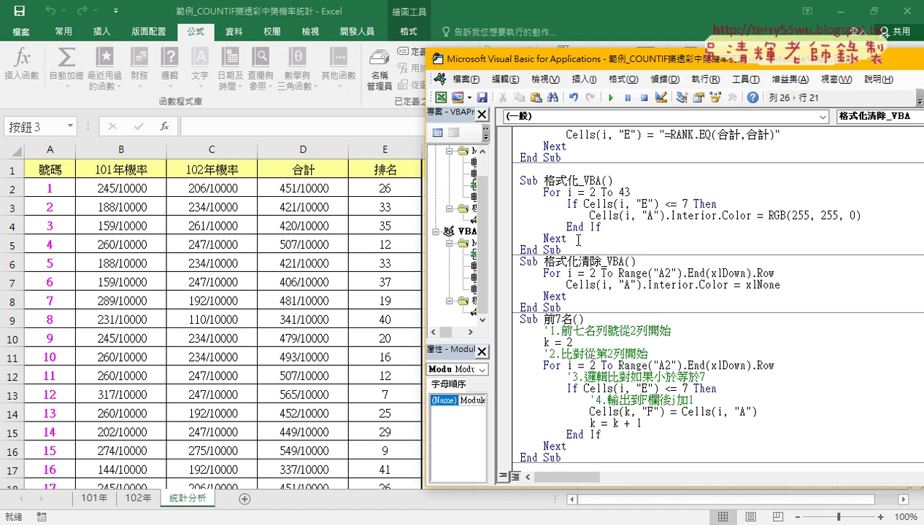
{"action": "left_click_drag", "start_coordinate": [568, 238], "coordinate": [517, 197]}
{"action": "left_click", "coordinate": [687, 181]}
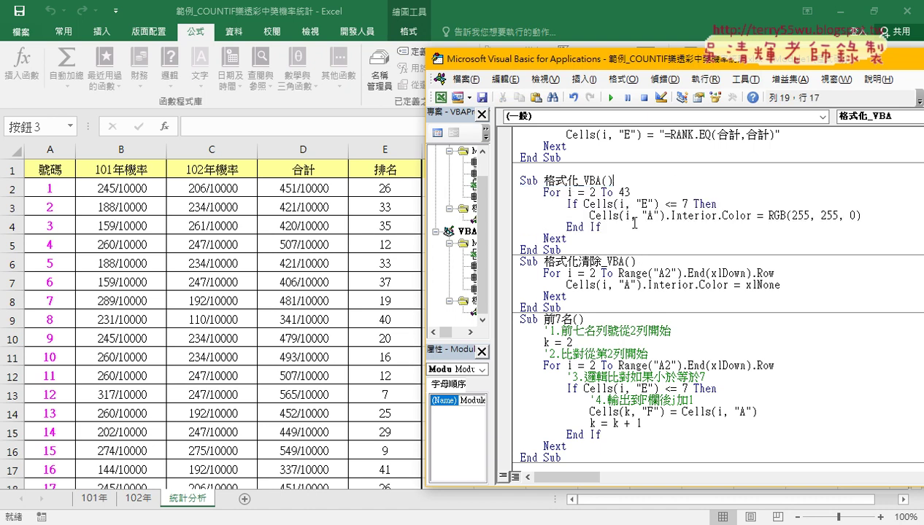
{"action": "left_click_drag", "start_coordinate": [589, 216], "coordinate": [862, 215]}
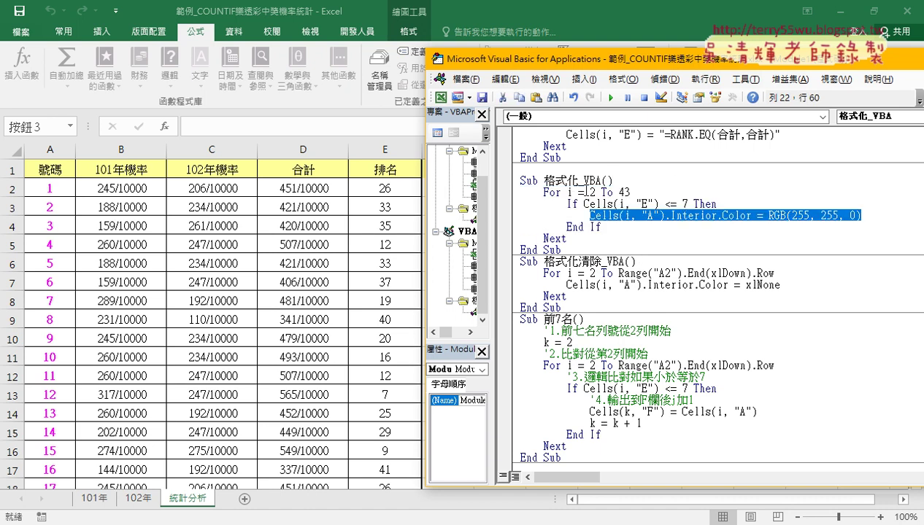
{"action": "left_click_drag", "start_coordinate": [542, 192], "coordinate": [630, 192]}
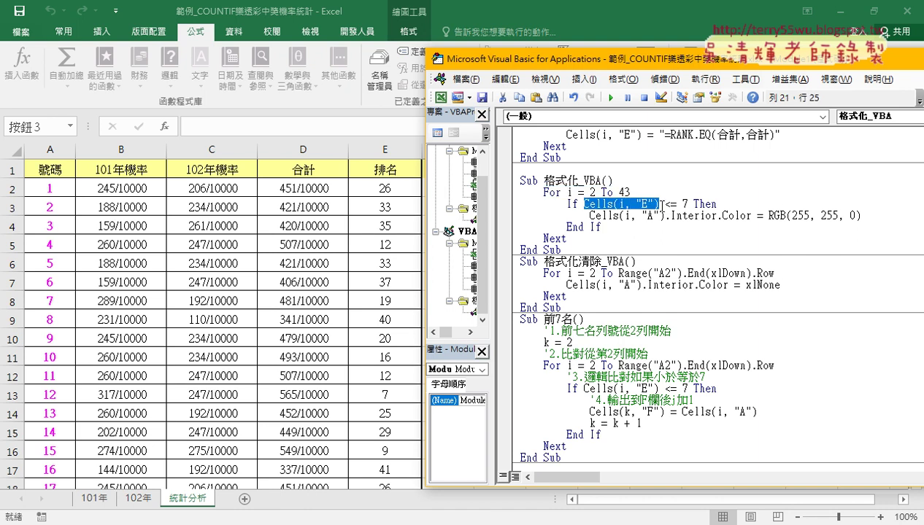
{"action": "left_click_drag", "start_coordinate": [584, 203], "coordinate": [687, 204]}
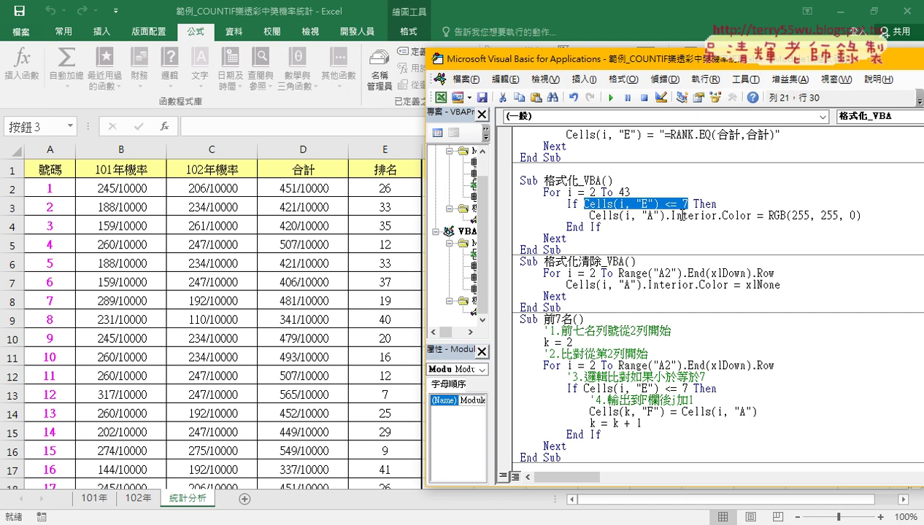
Run 格式化_VBA and verify numbers 12, 21, 27, 28, 33 and 34 turned yellow in column A.
{"action": "left_click", "coordinate": [657, 216]}
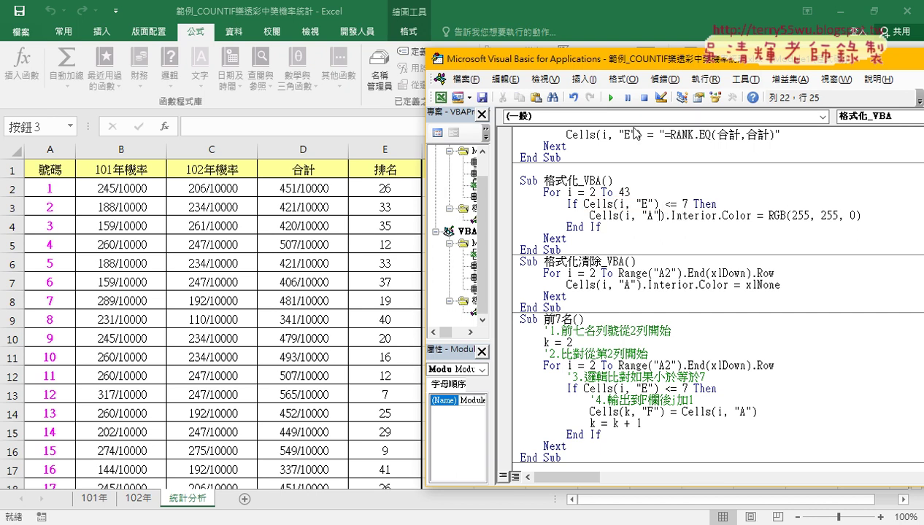
{"action": "left_click", "coordinate": [617, 100]}
{"action": "left_click", "coordinate": [73, 395]}
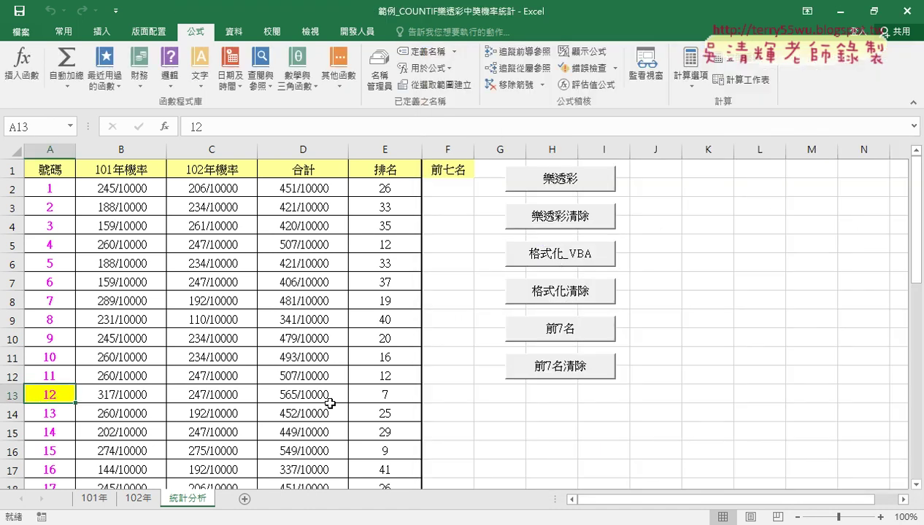
{"action": "left_click", "coordinate": [373, 398]}
{"action": "scroll", "coordinate": [350, 397], "scroll_direction": "down", "scroll_amount": 3}
{"action": "left_click", "coordinate": [56, 395]}
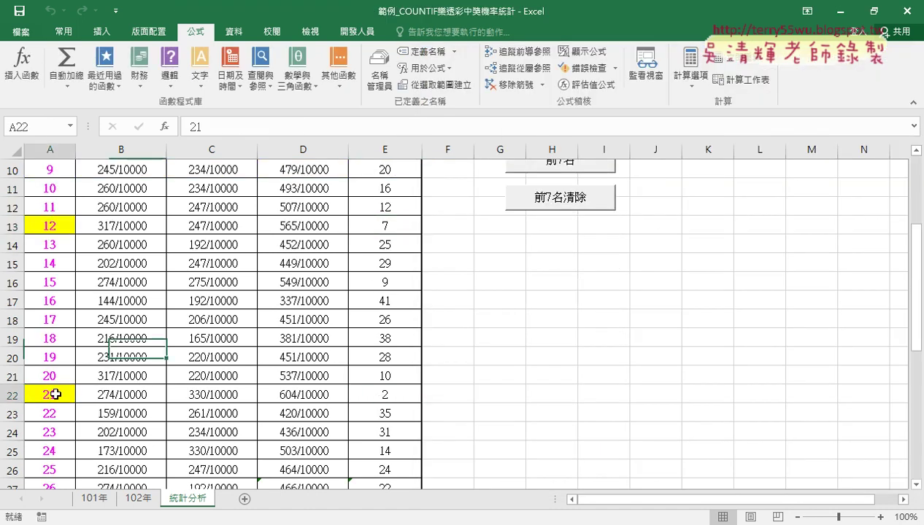
{"action": "left_click_drag", "start_coordinate": [55, 395], "coordinate": [423, 394]}
{"action": "scroll", "coordinate": [427, 398], "scroll_direction": "down", "scroll_amount": 3}
{"action": "left_click_drag", "start_coordinate": [44, 338], "coordinate": [386, 340]}
{"action": "left_click_drag", "start_coordinate": [46, 357], "coordinate": [361, 358]}
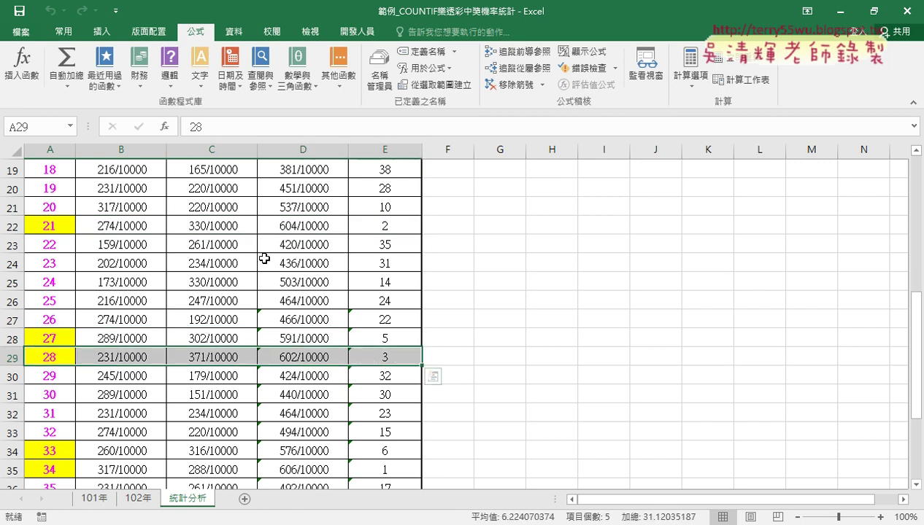
{"action": "left_click", "coordinate": [357, 31]}
Replace 格式化清除_VBA's last-row expression with 43 so its loop covers rows 2 to 43.
{"action": "left_click", "coordinate": [30, 66]}
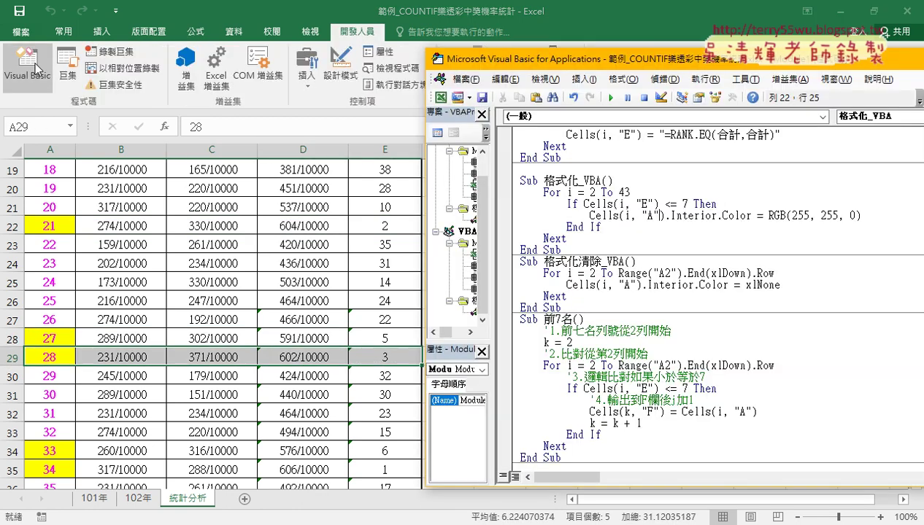
{"action": "left_click", "coordinate": [612, 286]}
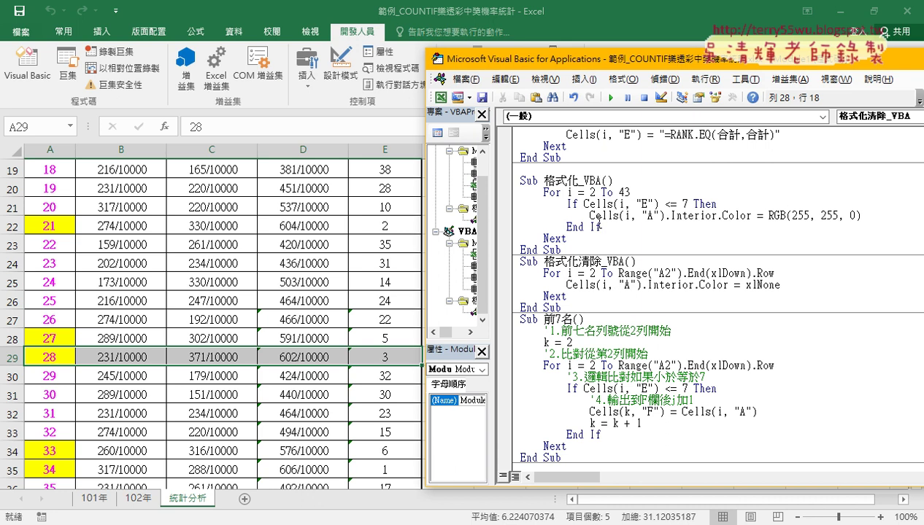
{"action": "left_click_drag", "start_coordinate": [567, 238], "coordinate": [519, 193]}
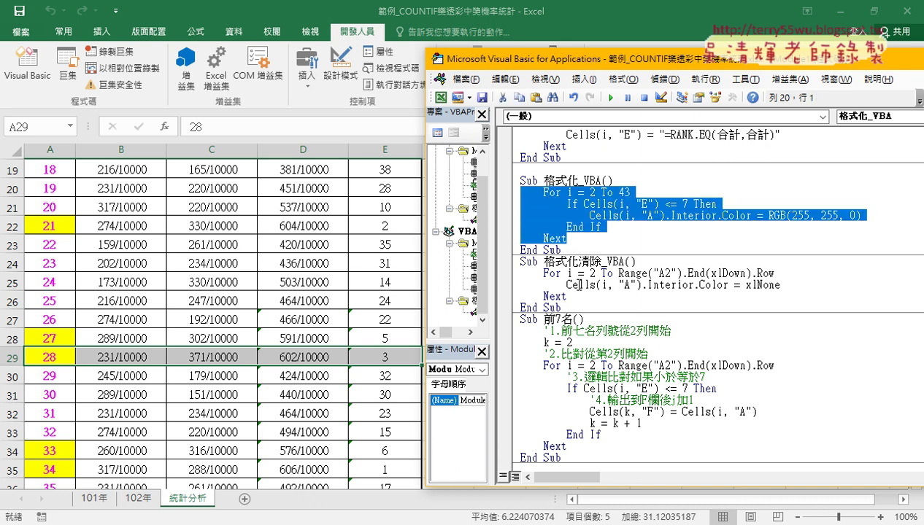
{"action": "left_click_drag", "start_coordinate": [618, 273], "coordinate": [805, 275]}
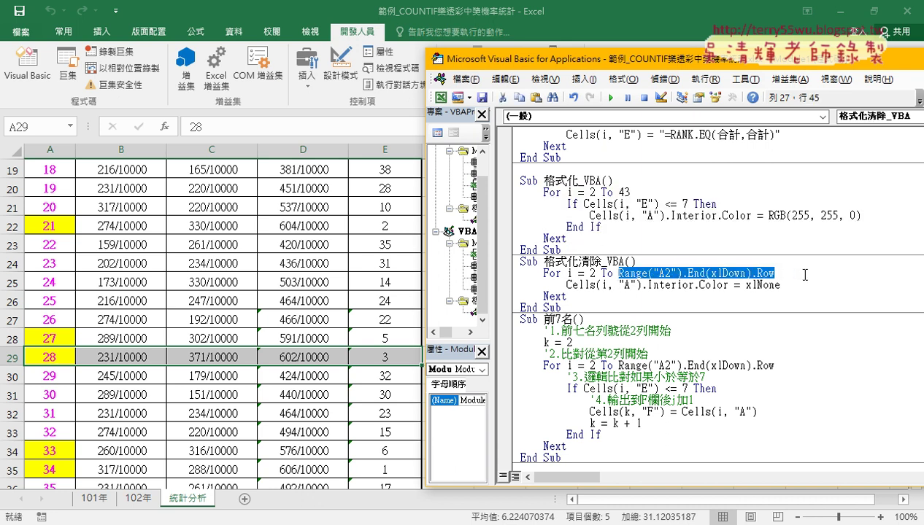
{"action": "type", "text": "43"}
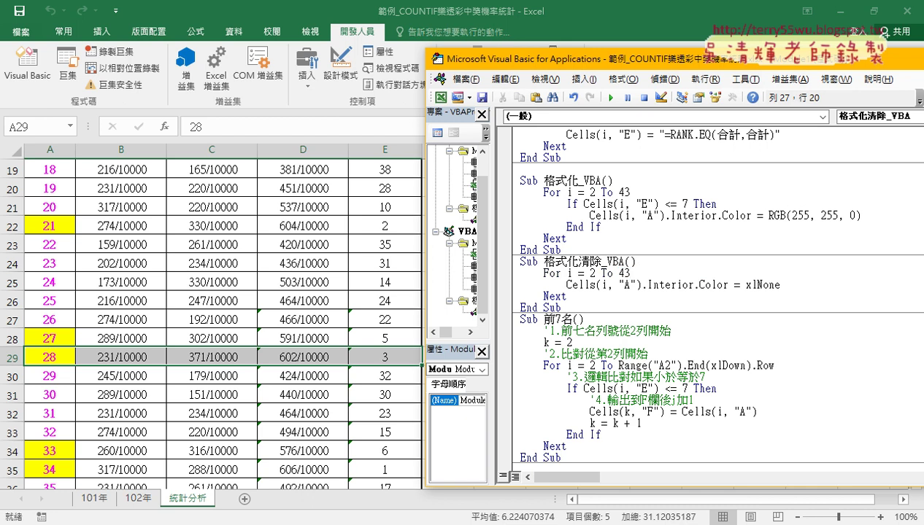
Run 格式化清除_VBA to remove the yellow fills from column A.
{"action": "left_click_drag", "start_coordinate": [794, 285], "coordinate": [738, 286]}
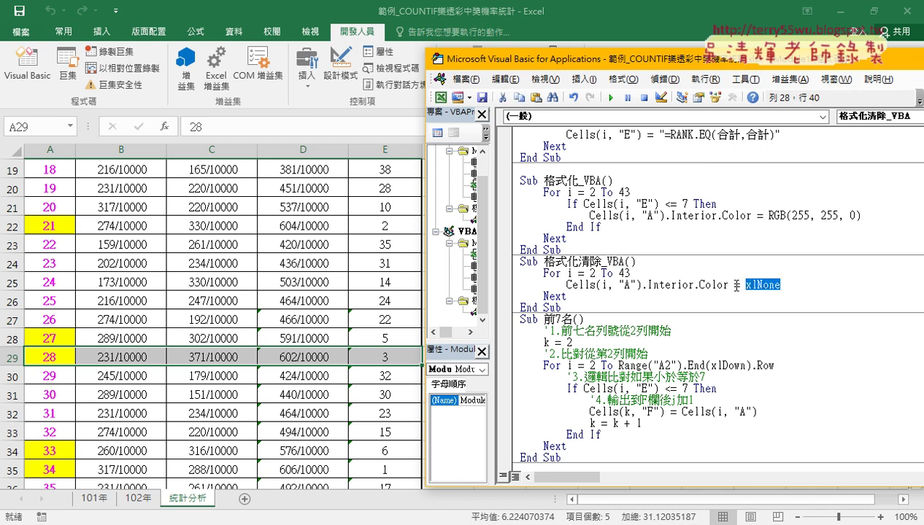
{"action": "left_click", "coordinate": [698, 284]}
{"action": "left_click", "coordinate": [611, 97]}
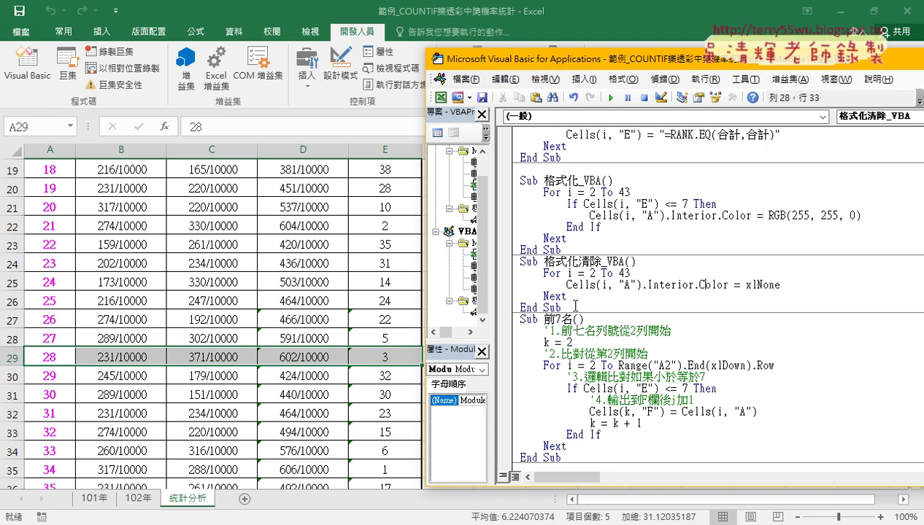
{"action": "left_click_drag", "start_coordinate": [867, 215], "coordinate": [517, 216]}
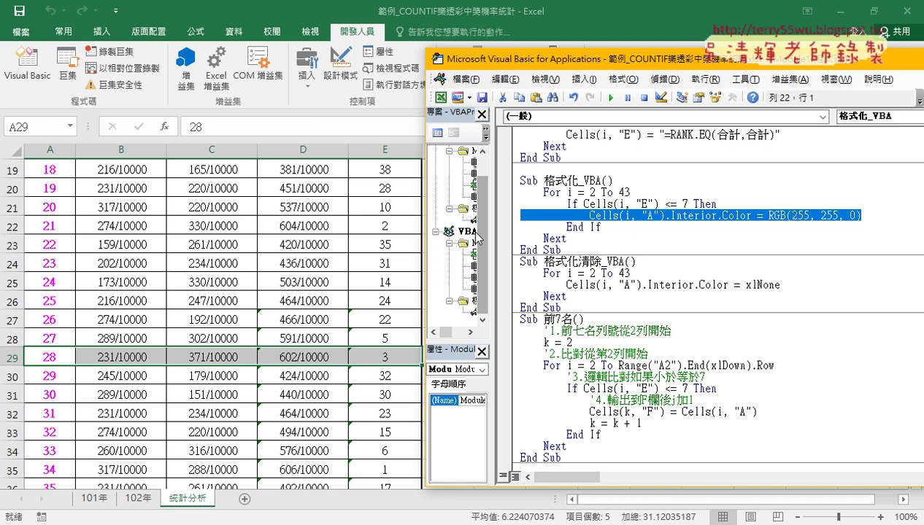
Run the 前7名 button and select the resulting top-seven numbers in column F to review them.
{"action": "left_click", "coordinate": [371, 318]}
{"action": "scroll", "coordinate": [476, 318], "scroll_direction": "up", "scroll_amount": 5}
{"action": "scroll", "coordinate": [476, 318], "scroll_direction": "up", "scroll_amount": 1}
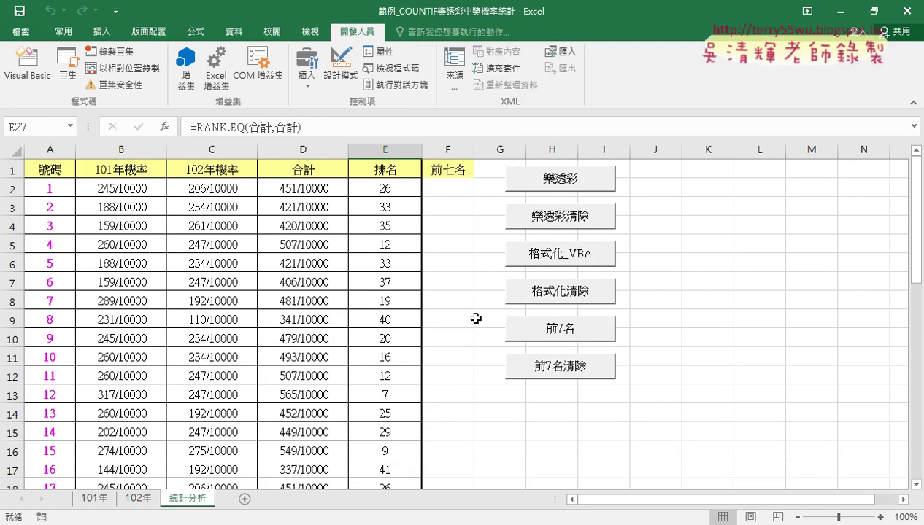
{"action": "left_click", "coordinate": [556, 330]}
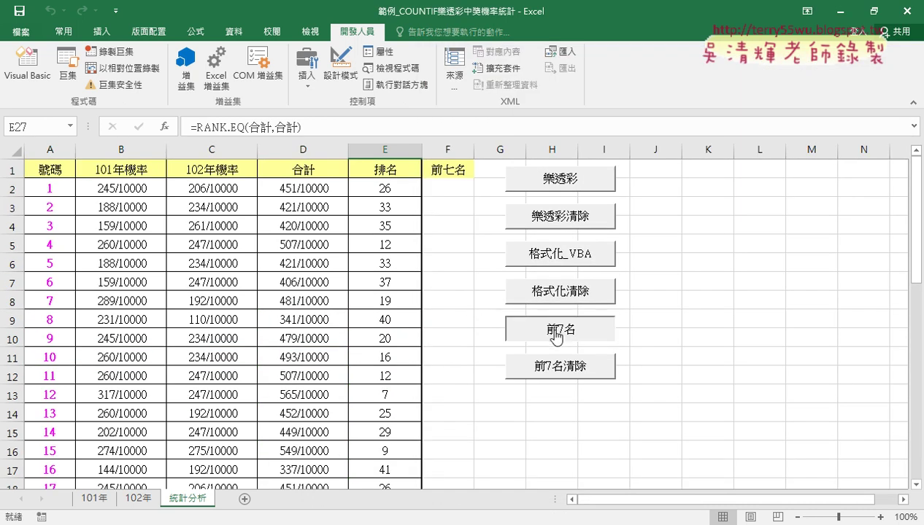
{"action": "left_click_drag", "start_coordinate": [457, 186], "coordinate": [460, 297]}
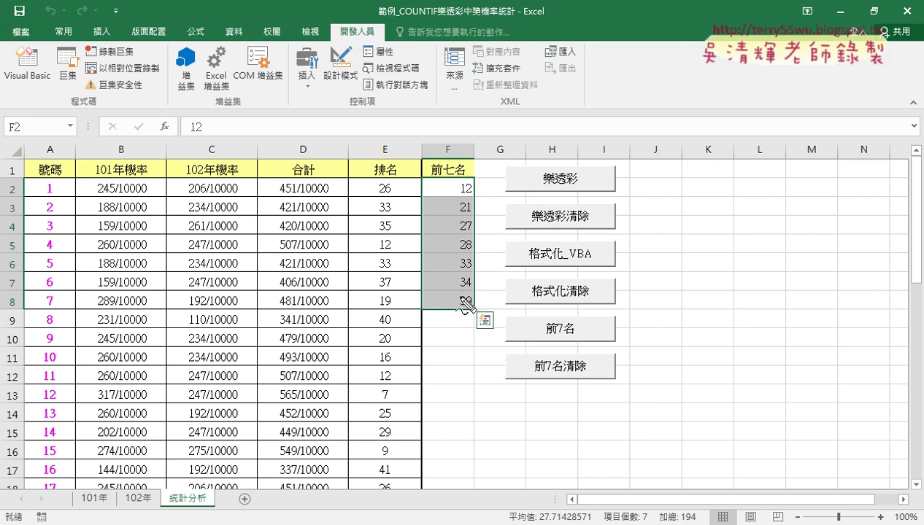
{"action": "mouse_move", "coordinate": [382, 385]}
{"action": "left_mouse_down"}
{"action": "mouse_move", "coordinate": [387, 406]}
{"action": "mouse_move", "coordinate": [389, 386]}
{"action": "left_mouse_up"}
{"action": "left_click_drag", "start_coordinate": [66, 384], "coordinate": [61, 402]}
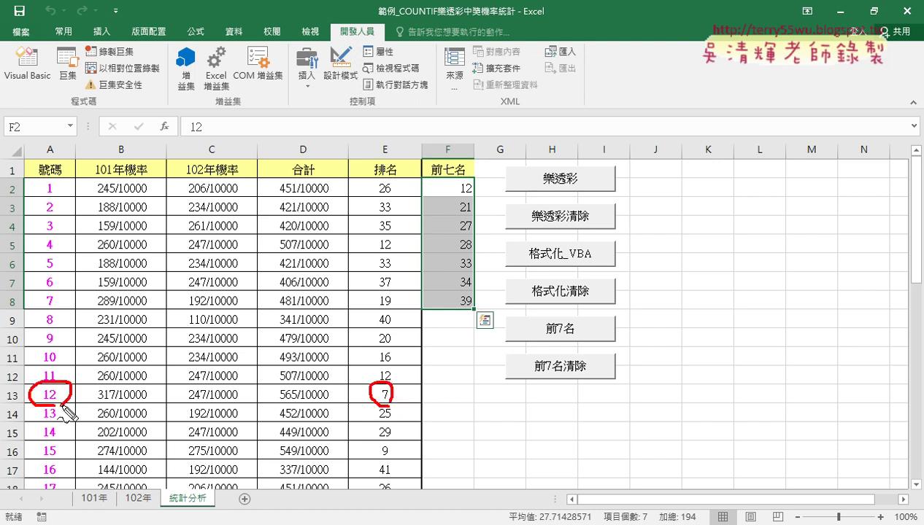
{"action": "left_click_drag", "start_coordinate": [449, 181], "coordinate": [458, 198]}
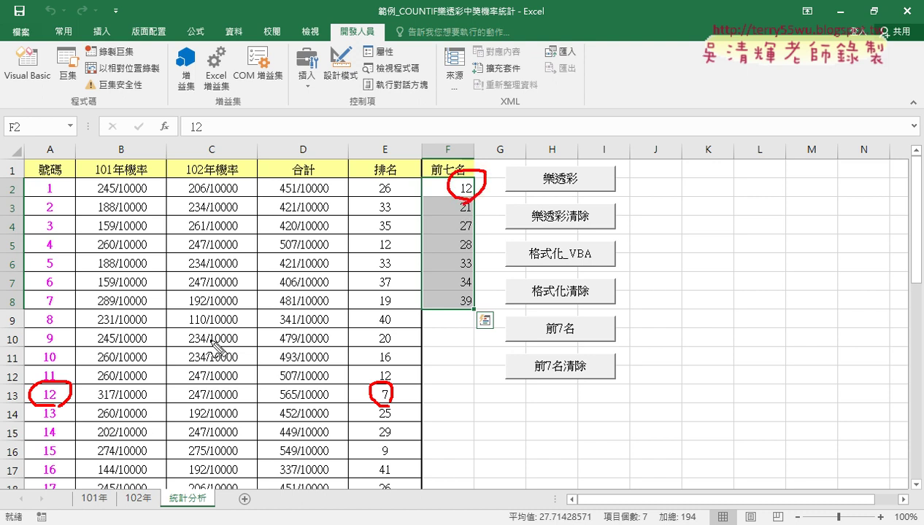
{"action": "left_click_drag", "start_coordinate": [76, 380], "coordinate": [454, 197]}
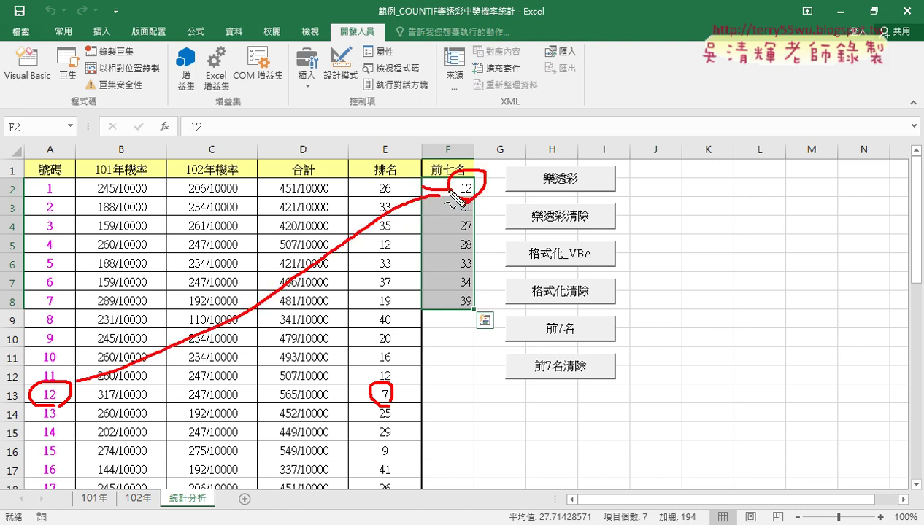